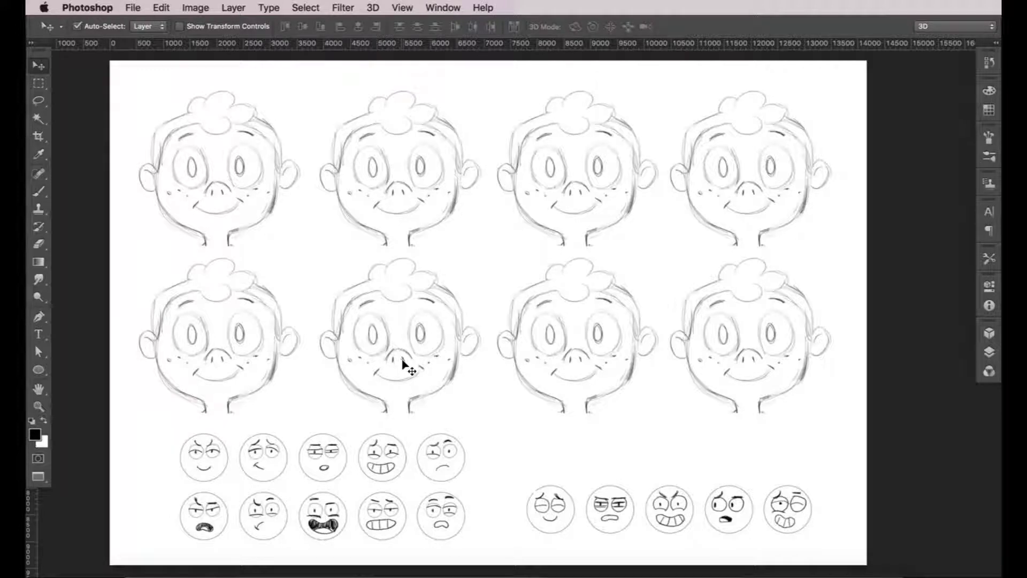
- With the Brush tool, circle and underline in red the first small reference face of the left group's upper row
key(b)
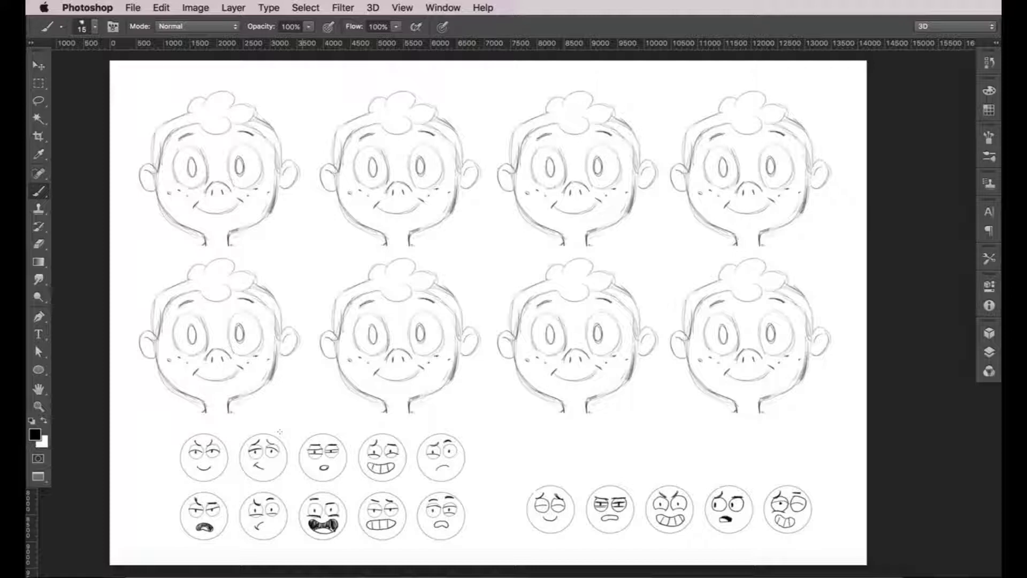
mouse_move(160, 429)
mouse_down()
mouse_move(177, 444)
mouse_move(177, 434)
mouse_up()
mouse_move(179, 487)
mouse_down()
mouse_move(225, 487)
mouse_move(214, 486)
mouse_up()
- Replace the first head's eyebrows with black brows slanting down toward the nose
key(x)
mouse_move(194, 134)
mouse_down()
mouse_move(180, 139)
mouse_move(254, 137)
mouse_move(203, 149)
mouse_up()
key(x)
key(x)
drag(229, 148, 245, 138)
mouse_move(233, 205)
mouse_down()
mouse_move(245, 197)
mouse_move(211, 213)
mouse_up()
mouse_move(204, 206)
mouse_down()
mouse_move(241, 195)
mouse_move(204, 211)
mouse_up()
drag(219, 202, 217, 213)
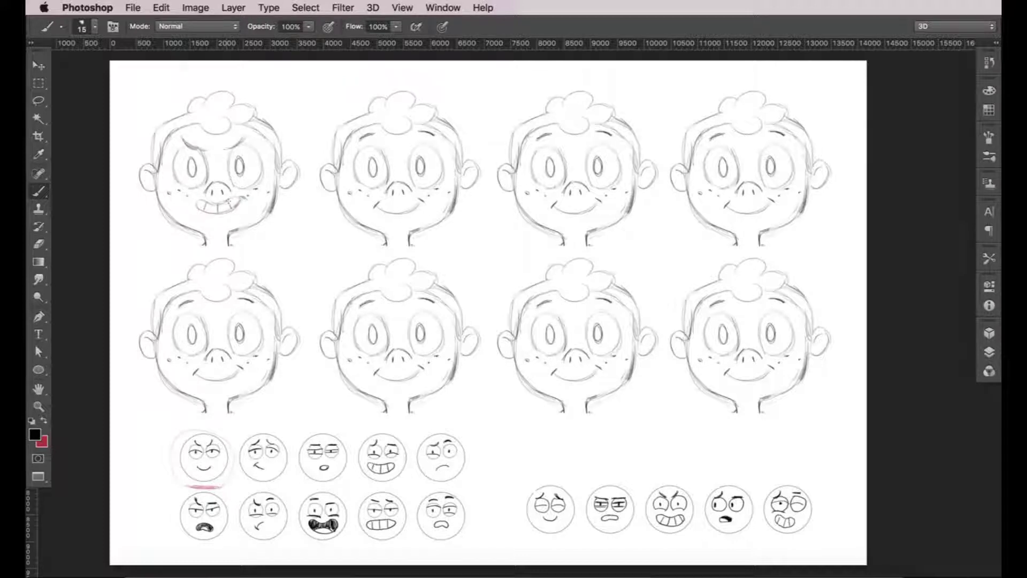
key(super+alt+z)
key(super+alt+z)
key(super+alt+z)
key(super+alt+z)
key(super+alt+z)
- Draw lowered upper eyelids across both eyes of the first head
drag(180, 161, 203, 163)
drag(229, 160, 259, 159)
mouse_move(181, 198)
mouse_down()
mouse_move(230, 210)
mouse_move(251, 196)
mouse_move(228, 221)
mouse_move(243, 198)
mouse_up()
key(ctrl+alt+z)
key(ctrl+alt+z)
key(ctrl+alt+z)
key(ctrl+alt+z)
- Draw a wide grin with divided teeth and short crease lines under both eyes on the first head
mouse_move(188, 208)
mouse_down()
mouse_move(223, 216)
mouse_move(246, 200)
mouse_up()
mouse_move(203, 203)
mouse_down()
mouse_move(198, 215)
mouse_move(218, 216)
mouse_up()
drag(231, 201, 234, 214)
drag(179, 186, 196, 188)
drag(240, 189, 258, 186)
- Add a circled tick beside the first head and circle in red the dark open-mouthed reference face of the left group
drag(277, 98, 287, 94)
drag(289, 85, 270, 94)
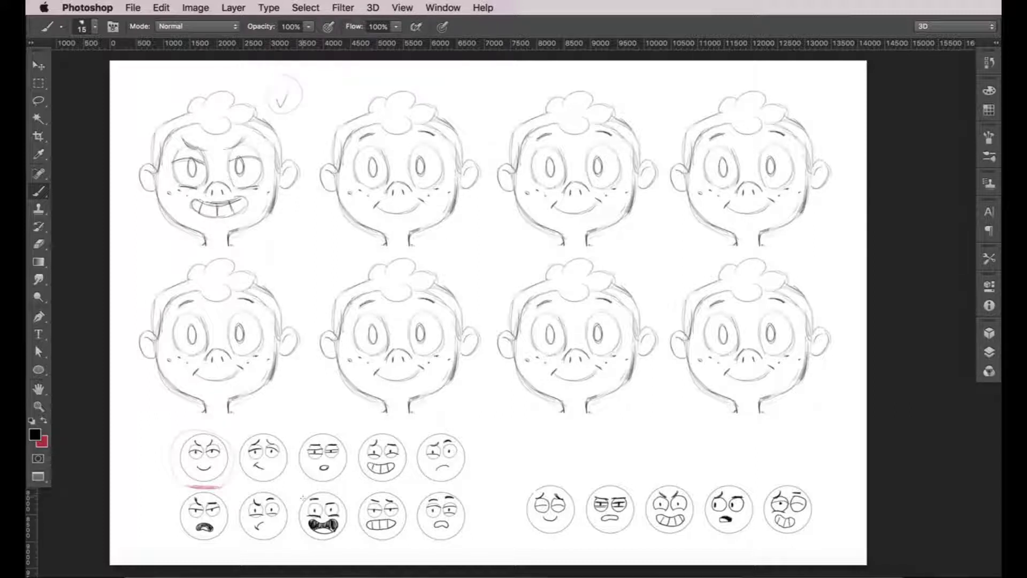
key(x)
mouse_move(308, 486)
mouse_down()
mouse_move(294, 502)
mouse_move(311, 543)
mouse_move(350, 523)
mouse_move(336, 490)
mouse_move(302, 501)
mouse_up()
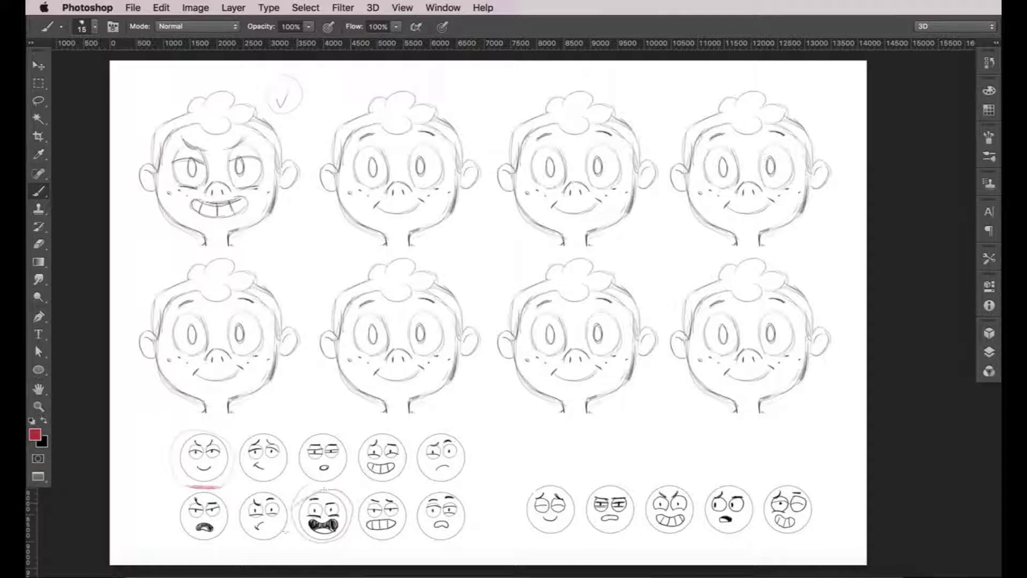
- Give the second head worried uneven eyebrows, lower eyelid lines and a wide, wavy open mouth with dark shading
key(x)
drag(434, 134, 362, 138)
drag(376, 209, 426, 201)
drag(357, 139, 435, 146)
mouse_move(351, 195)
mouse_down()
mouse_move(440, 189)
mouse_move(366, 188)
mouse_move(428, 194)
mouse_move(407, 206)
mouse_move(431, 213)
mouse_move(410, 212)
mouse_up()
drag(371, 200, 400, 204)
mouse_move(405, 203)
mouse_down()
mouse_move(418, 205)
mouse_move(372, 209)
mouse_move(426, 209)
mouse_move(444, 189)
mouse_up()
drag(416, 138, 433, 146)
- Draw small sweat drops around the second head and one on its temple
drag(326, 119, 316, 127)
drag(324, 145, 309, 151)
drag(469, 108, 461, 117)
drag(448, 148, 450, 161)
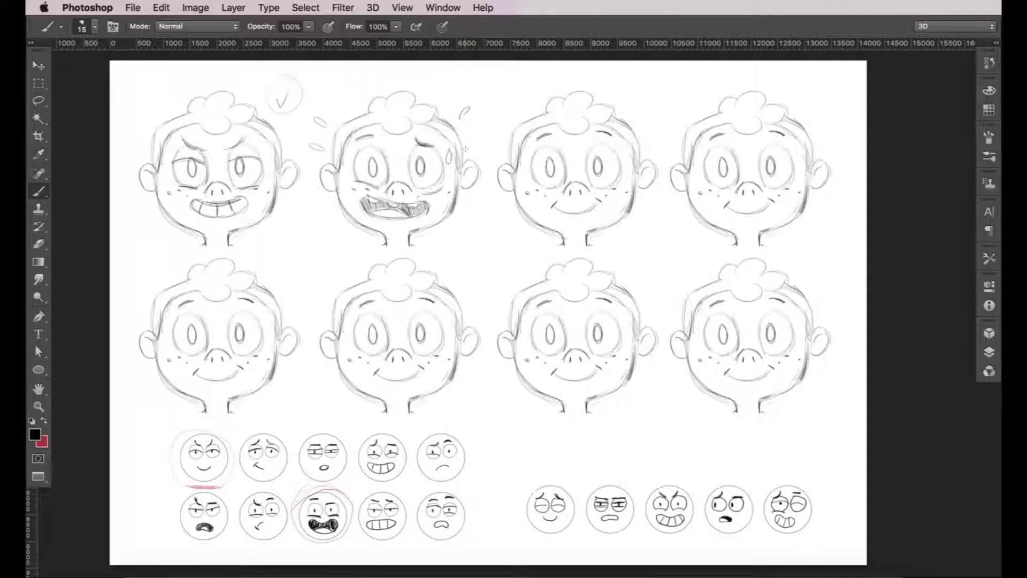
- Add a circled tick beside the second head and circle in red the second reference face of the right group
mouse_move(459, 81)
mouse_down()
mouse_move(477, 71)
mouse_move(459, 99)
mouse_up()
key(x)
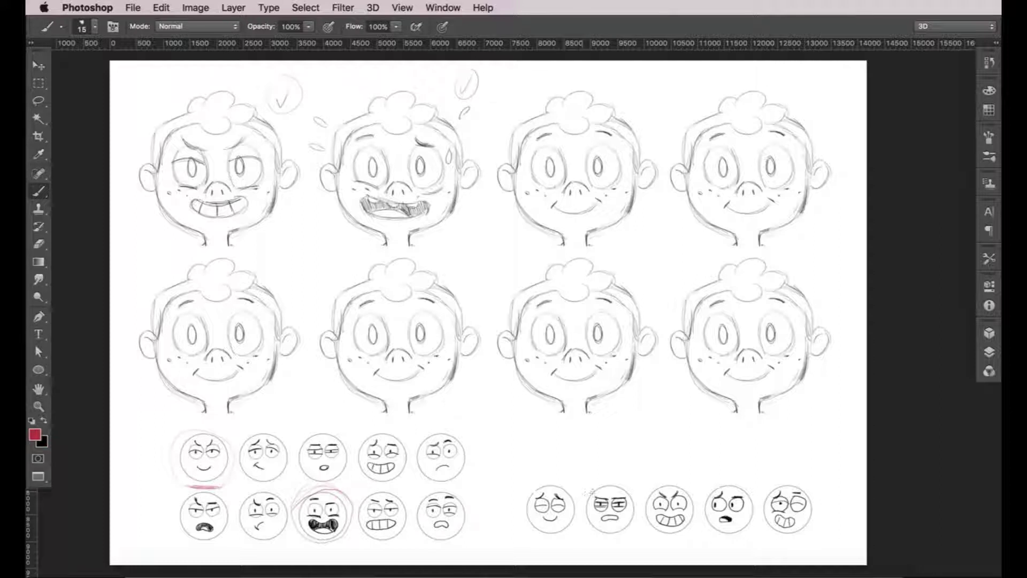
mouse_move(592, 538)
mouse_down()
mouse_move(635, 536)
mouse_move(635, 474)
mouse_move(581, 491)
mouse_move(616, 545)
mouse_up()
key(x)
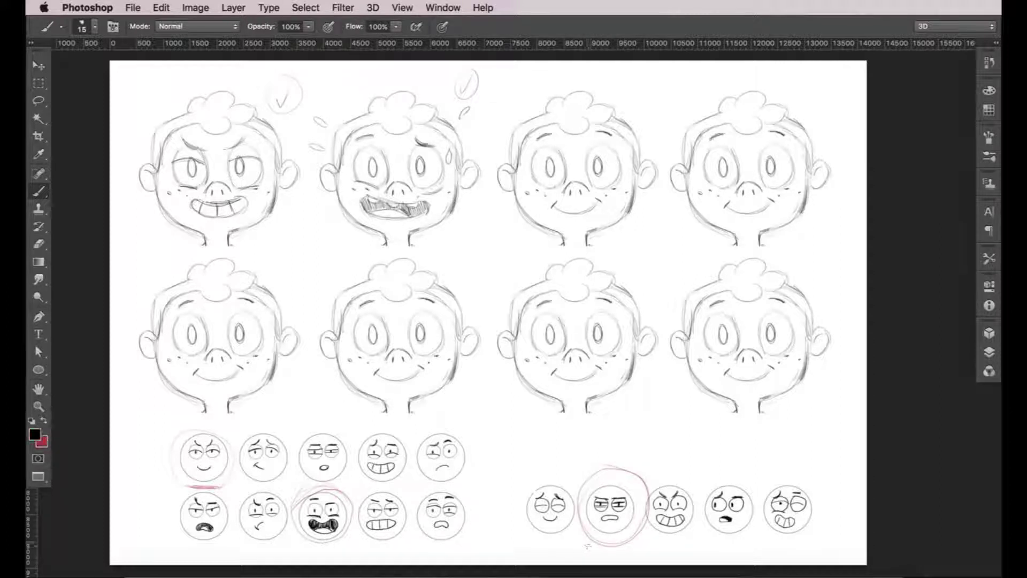
- Remove the third head's eyebrows and replace its smile with a small, shaded, downturned open mouth
mouse_move(602, 132)
mouse_down()
mouse_move(614, 138)
mouse_move(598, 135)
mouse_up()
mouse_move(568, 218)
mouse_down()
mouse_move(554, 207)
mouse_move(593, 208)
mouse_move(559, 211)
mouse_up()
key(super+alt+z)
mouse_move(561, 212)
mouse_down()
mouse_move(592, 209)
mouse_move(565, 209)
mouse_move(585, 203)
mouse_up()
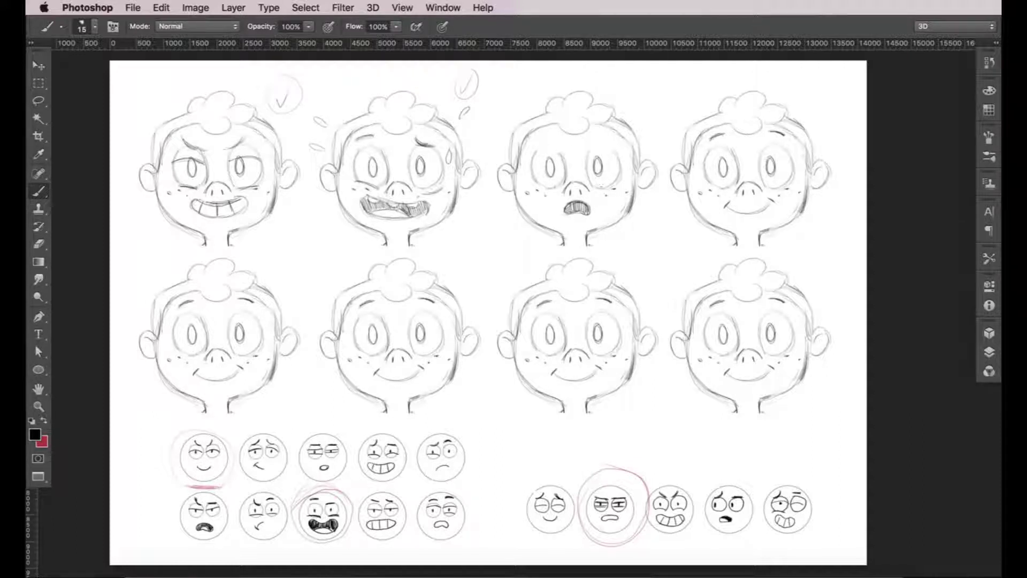
- Draw flat, lowered eyebrows and half-closed upper eyelids on the third head
drag(533, 152, 617, 151)
mouse_move(533, 156)
mouse_down()
mouse_move(598, 160)
mouse_move(594, 174)
mouse_move(539, 176)
mouse_move(627, 170)
mouse_move(559, 163)
mouse_up()
drag(583, 160, 623, 160)
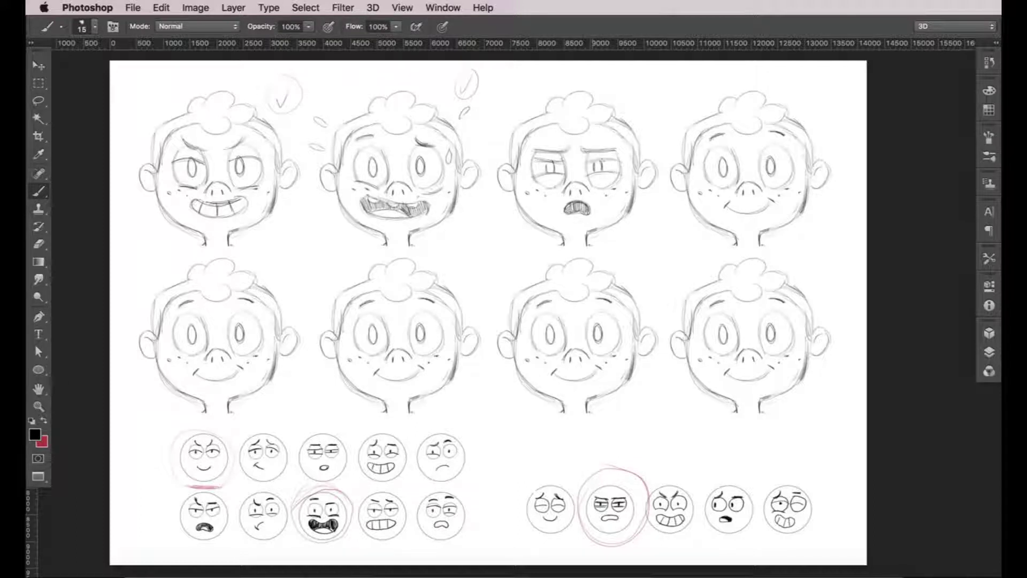
drag(537, 161, 563, 163)
- Add a circled tick beside the third head and circle in red the first reference face of the right group
drag(646, 76, 622, 90)
key(x)
drag(551, 461, 573, 467)
key(x)
- Replace the fourth head's eyes with closed, upward-curved lids and add short tilted eyebrows above them
mouse_move(722, 160)
mouse_down()
mouse_move(769, 164)
mouse_move(772, 131)
mouse_move(734, 150)
mouse_move(725, 185)
mouse_move(782, 147)
mouse_move(754, 157)
mouse_move(771, 182)
mouse_move(723, 159)
mouse_move(752, 222)
mouse_move(723, 171)
mouse_move(759, 171)
mouse_up()
key(x)
key(x)
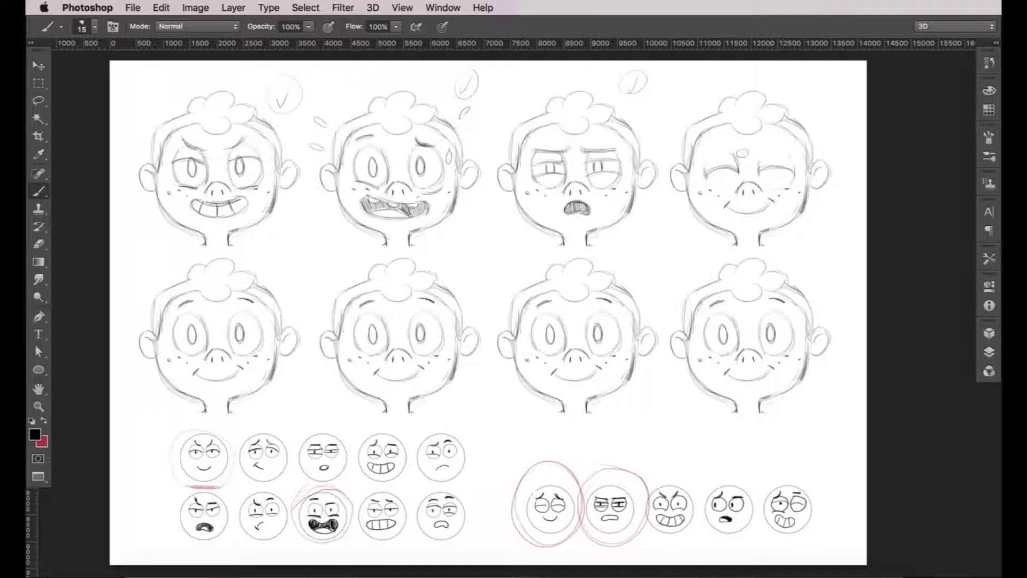
key(x)
key(x)
drag(733, 141, 724, 150)
drag(757, 143, 769, 148)
- Draw a deep, wide smile with raised cheek lines and freckles on the fourth head
drag(728, 208, 771, 203)
key(x)
mouse_move(700, 192)
mouse_down()
mouse_move(796, 191)
mouse_move(730, 210)
mouse_move(771, 190)
mouse_move(726, 196)
mouse_up()
key(x)
right_click(724, 193)
click(721, 193)
drag(770, 190, 781, 194)
drag(705, 185, 719, 193)
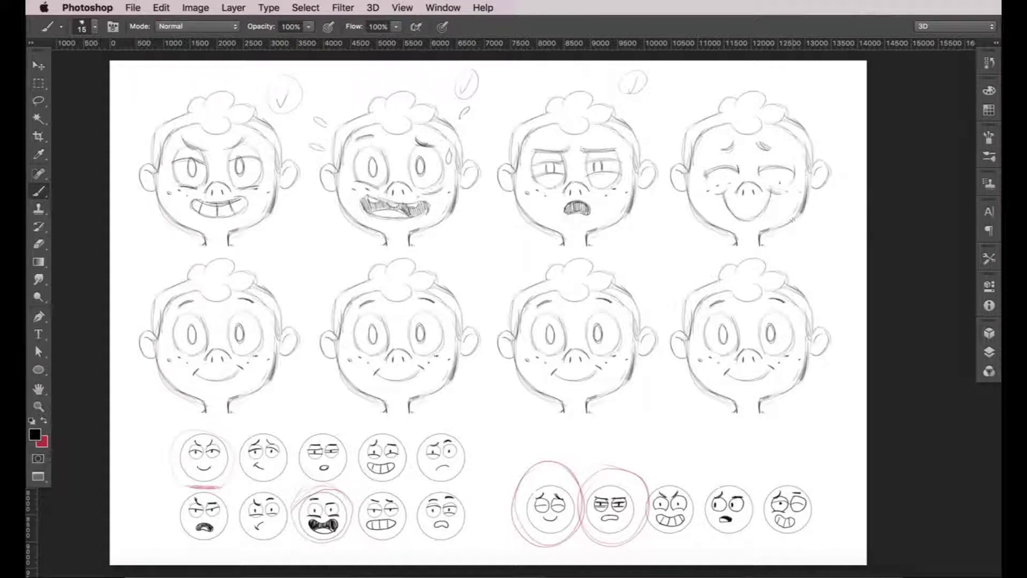
- Add a circled tick beside the fourth head and circle in red the last face of the left group's upper row
drag(814, 96, 833, 87)
drag(816, 111, 809, 102)
key(x)
mouse_move(428, 424)
mouse_down()
mouse_move(420, 484)
mouse_move(429, 428)
mouse_up()
key(x)
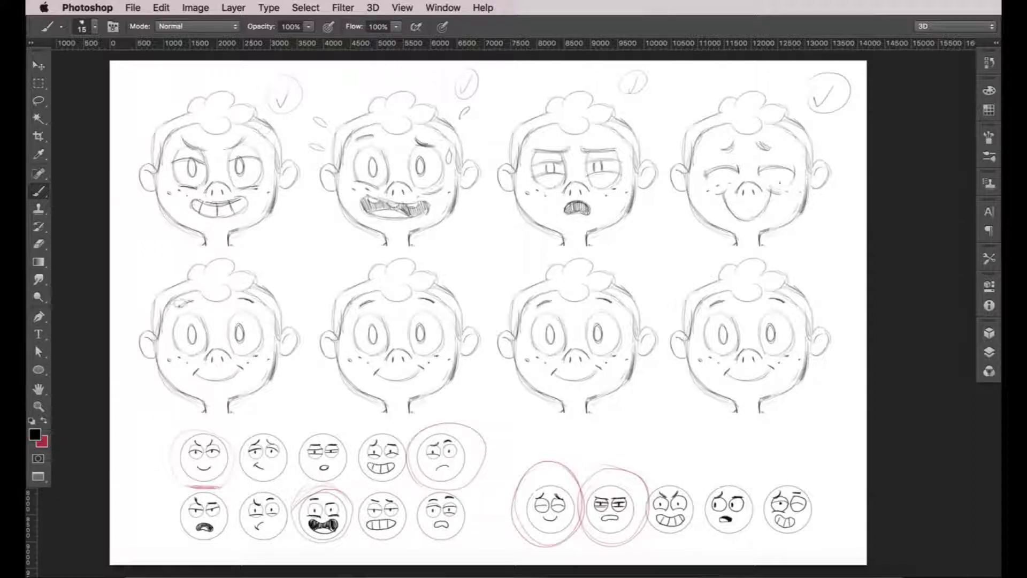
- Redraw the fifth head's eyebrows unevenly and add a raised lower eyelid to its left eye
key(x)
key(x)
drag(178, 312, 254, 304)
drag(180, 346, 206, 348)
- Draw two question marks on each side of the fifth head
mouse_move(143, 270)
mouse_down()
mouse_move(148, 280)
mouse_move(161, 266)
mouse_up()
click(161, 269)
click(275, 274)
drag(272, 261, 286, 288)
click(286, 291)
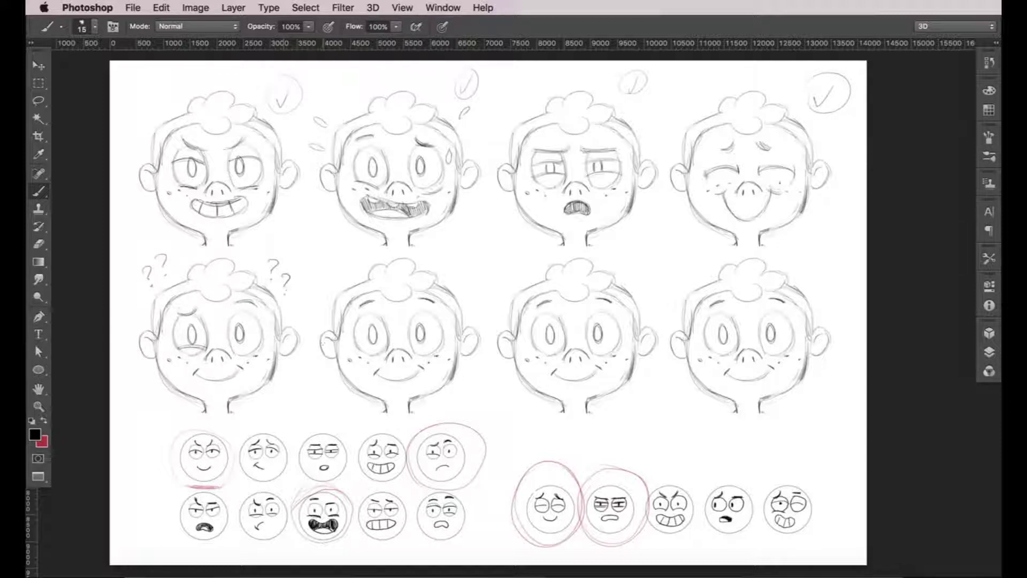
- Replace the fifth head's smile with a small, lopsided frown
key(x)
key(x)
mouse_move(197, 373)
mouse_down()
mouse_move(238, 377)
mouse_move(246, 362)
mouse_up()
- Circle in red the fourth reference face of the right group and mark the fifth head with a circled tick
key(x)
key(x)
key(x)
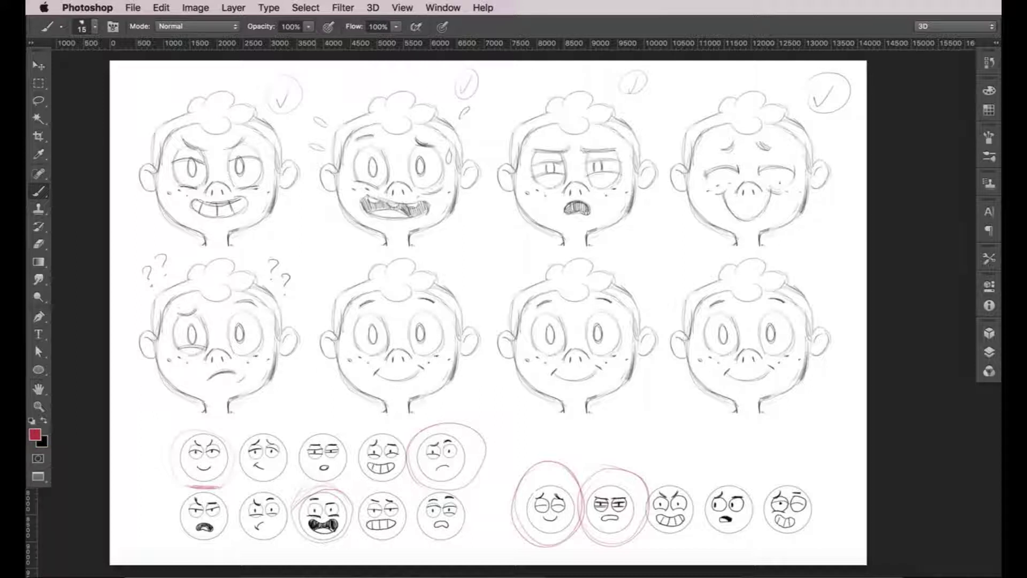
mouse_move(712, 470)
mouse_down()
mouse_move(690, 513)
mouse_move(757, 527)
mouse_up()
key(x)
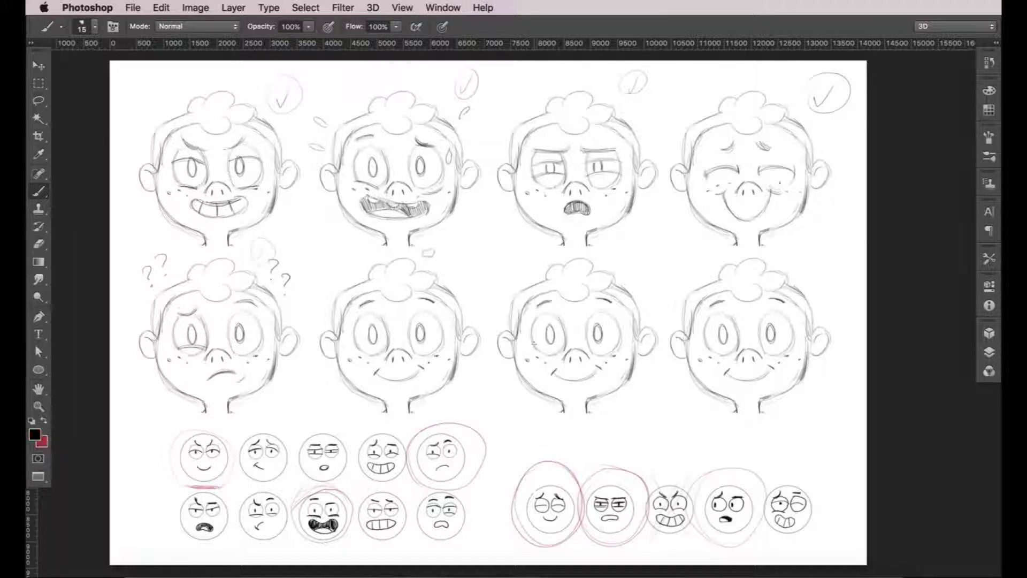
- Give the sixth head one curved and one flat eyebrow, and redraw its pupils looking sideways
key(x)
key(x)
drag(412, 313, 436, 315)
mouse_move(374, 340)
mouse_down()
mouse_move(376, 325)
mouse_move(365, 347)
mouse_up()
mouse_move(421, 324)
mouse_down()
mouse_move(426, 349)
mouse_move(418, 341)
mouse_up()
click(433, 362)
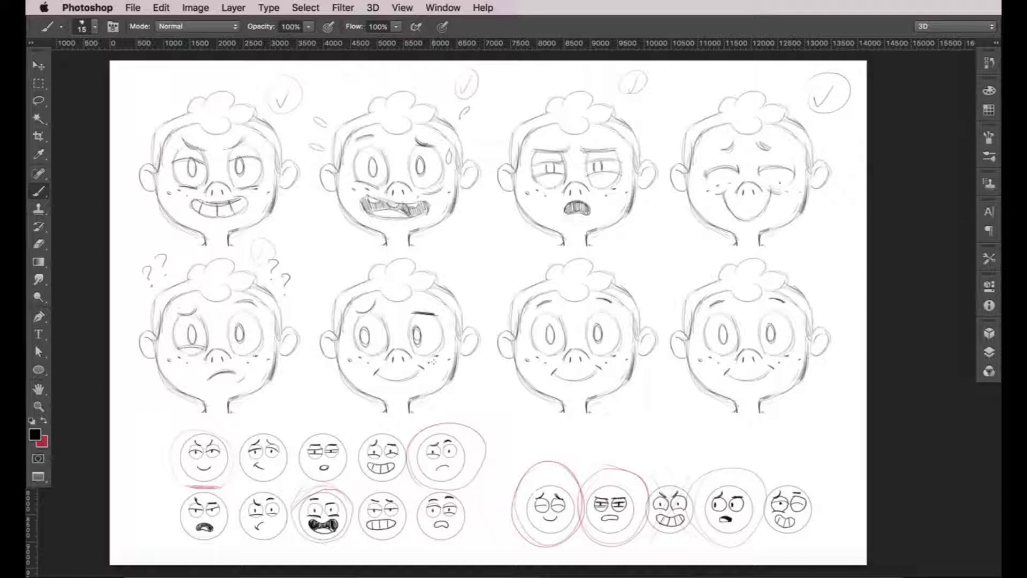
- Draw a small shaded open mouth, red blush on both cheeks and lowered eyelids on the sixth head
mouse_move(374, 372)
mouse_down()
mouse_move(413, 380)
mouse_move(421, 368)
mouse_move(398, 369)
mouse_move(404, 383)
mouse_move(406, 367)
mouse_move(345, 363)
mouse_move(436, 360)
mouse_move(421, 364)
mouse_up()
key(x)
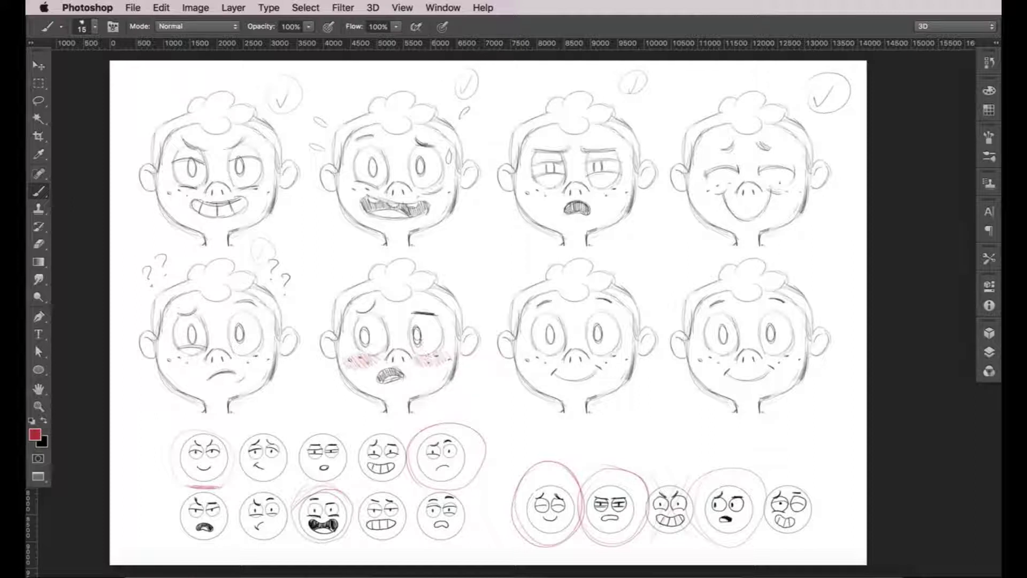
key(x)
drag(411, 323, 441, 325)
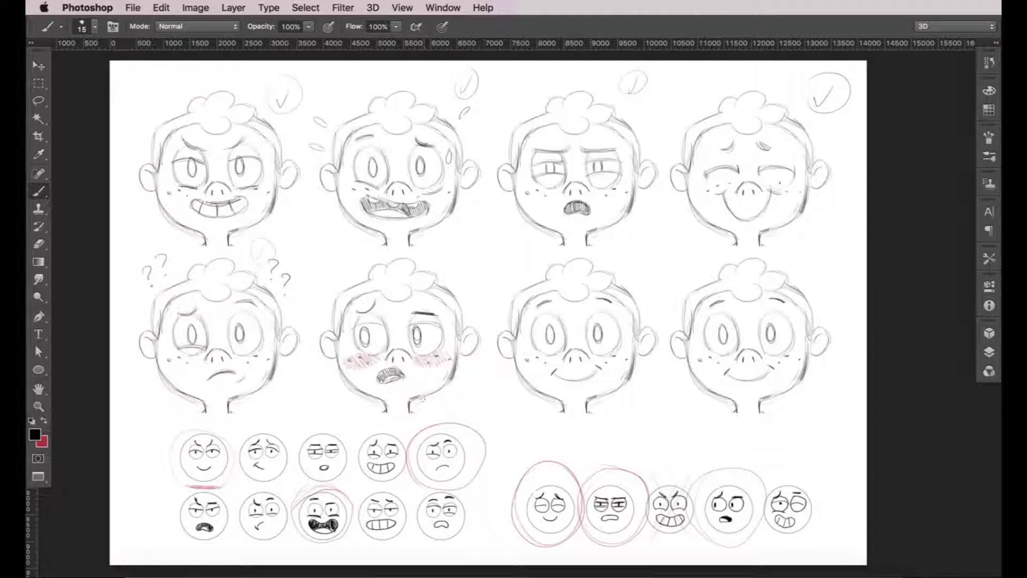
- Draw small red hearts on both sides of the sixth head and add a circled tick beside it
key(x)
key(x)
key(x)
drag(353, 259, 349, 272)
key(x)
drag(473, 229, 455, 251)
drag(460, 243, 472, 234)
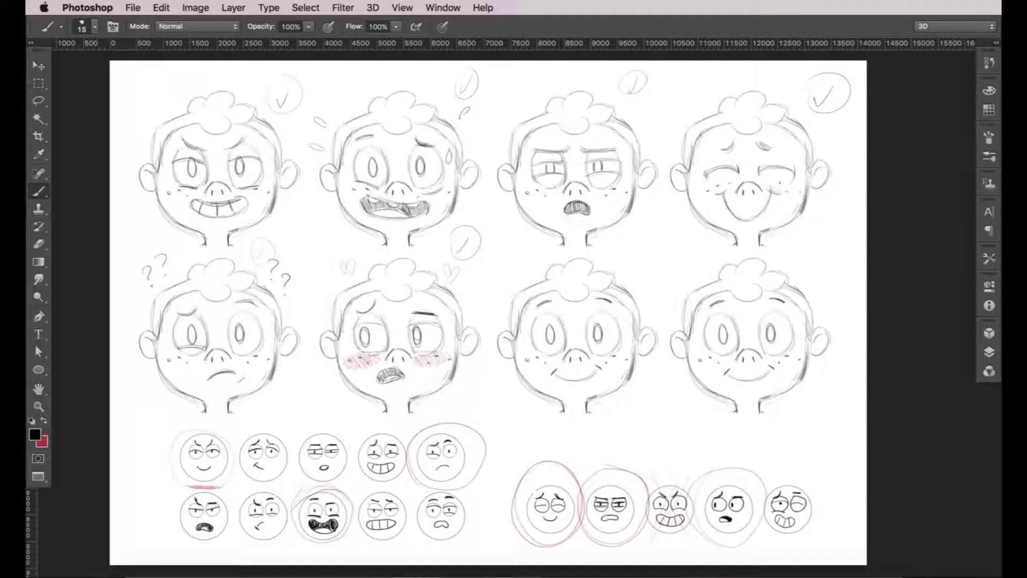
- Erase the sixth head's shaded mouth and redraw it as a small, lopsided toothy smile
key(e)
drag(381, 375, 395, 379)
key(b)
mouse_move(374, 374)
mouse_down()
mouse_move(403, 377)
mouse_move(389, 378)
mouse_up()
- Circle in red the last reference face of the right group
key(x)
drag(763, 478, 759, 487)
key(x)
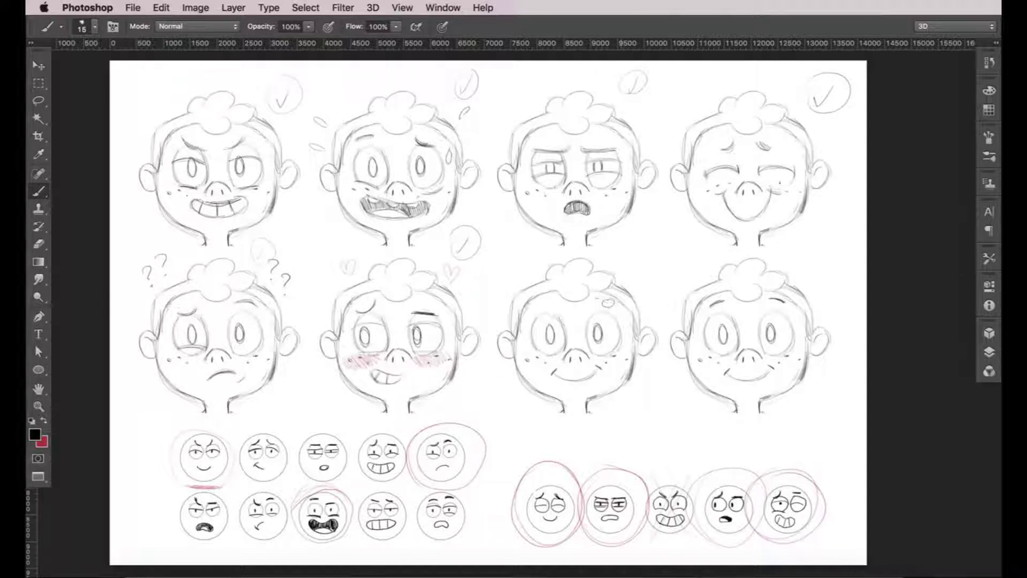
- Replace the seventh head's right eye with a closed wink and redraw the open eye's pupil in red
drag(587, 335, 620, 342)
key(x)
mouse_move(551, 326)
mouse_down()
mouse_move(555, 373)
mouse_move(603, 369)
mouse_move(626, 337)
mouse_up()
key(x)
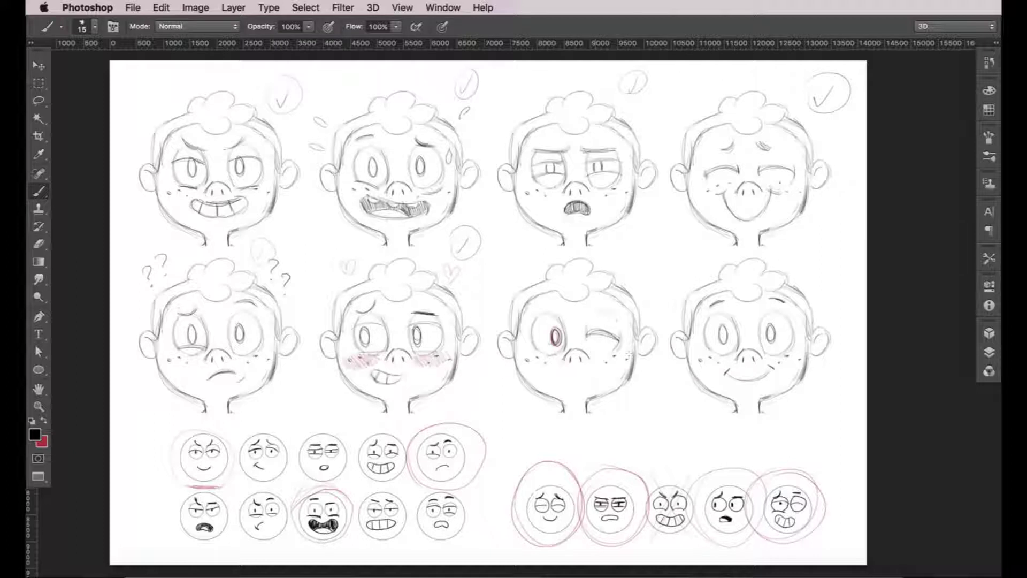
- Draw a slanted toothy grin and uneven eyebrows, one curved and one flat, on the seventh head
mouse_move(545, 364)
mouse_down()
mouse_move(549, 382)
mouse_move(576, 372)
mouse_move(580, 388)
mouse_up()
mouse_move(556, 368)
mouse_down()
mouse_move(575, 388)
mouse_move(549, 379)
mouse_move(562, 389)
mouse_up()
mouse_move(557, 321)
mouse_down()
mouse_move(540, 309)
mouse_move(557, 297)
mouse_move(616, 310)
mouse_up()
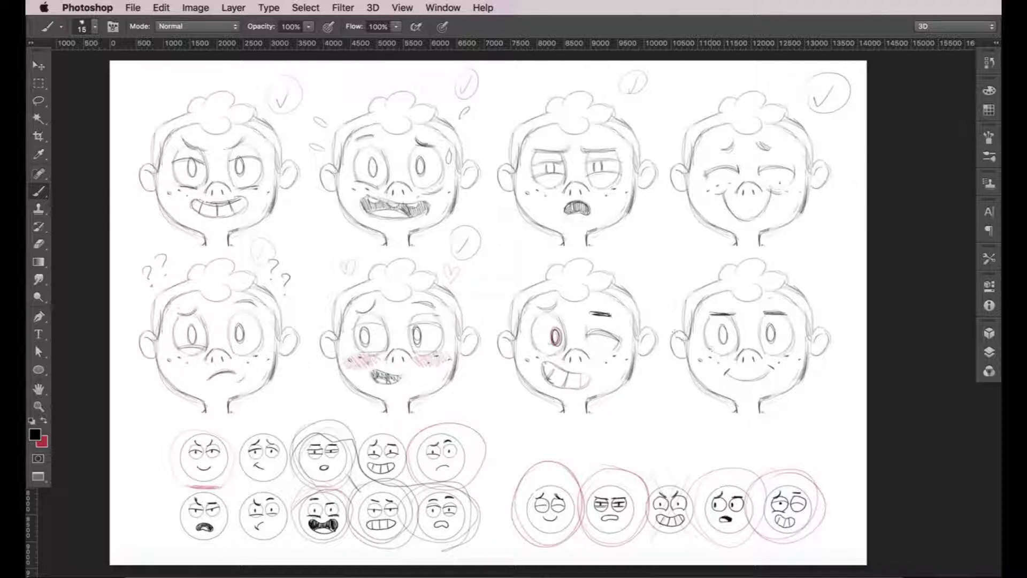
mouse_move(718, 325)
mouse_down()
mouse_move(785, 329)
mouse_move(711, 328)
mouse_move(735, 331)
mouse_up()
drag(761, 332, 787, 331)
drag(689, 271, 688, 277)
key(super+alt+z)
key(super+alt+z)
key(super+alt+z)
key(super+alt+z)
- Give the eighth head heavy flat eyebrows, half-closed eyes with bags underneath and a shaded, downturned mouth
drag(703, 323, 794, 320)
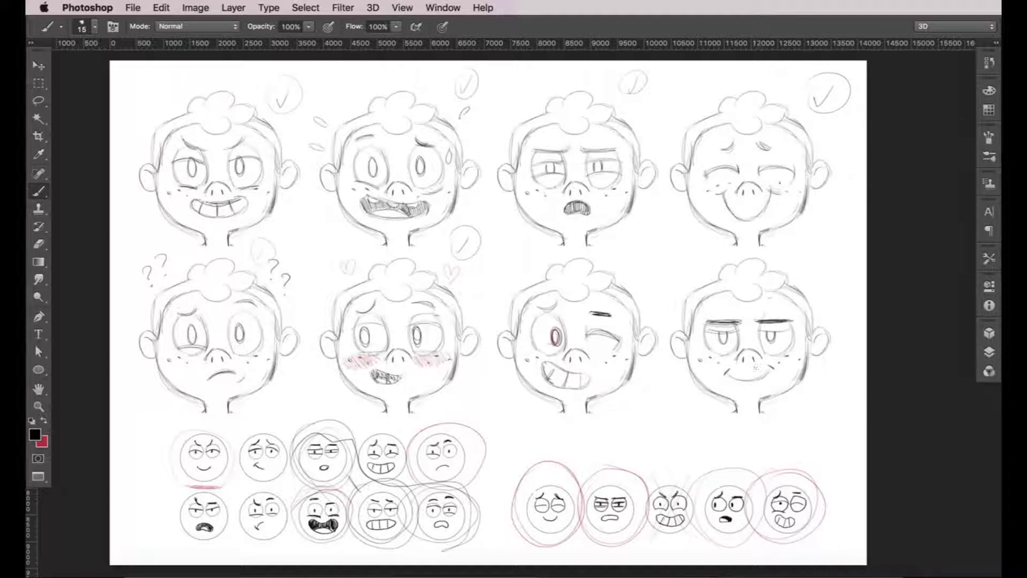
drag(719, 370, 770, 374)
mouse_move(704, 354)
mouse_down()
mouse_move(728, 359)
mouse_move(793, 356)
mouse_up()
mouse_move(731, 387)
mouse_down()
mouse_move(742, 376)
mouse_move(768, 387)
mouse_move(762, 377)
mouse_move(725, 395)
mouse_move(775, 395)
mouse_up()
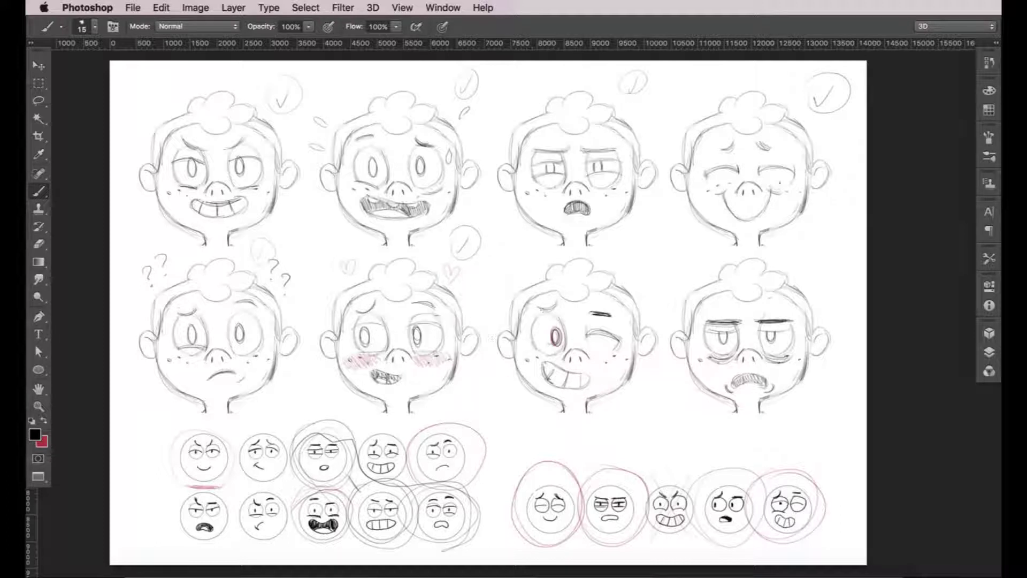
- Add a circled tick beside the seventh head
drag(643, 296, 653, 266)
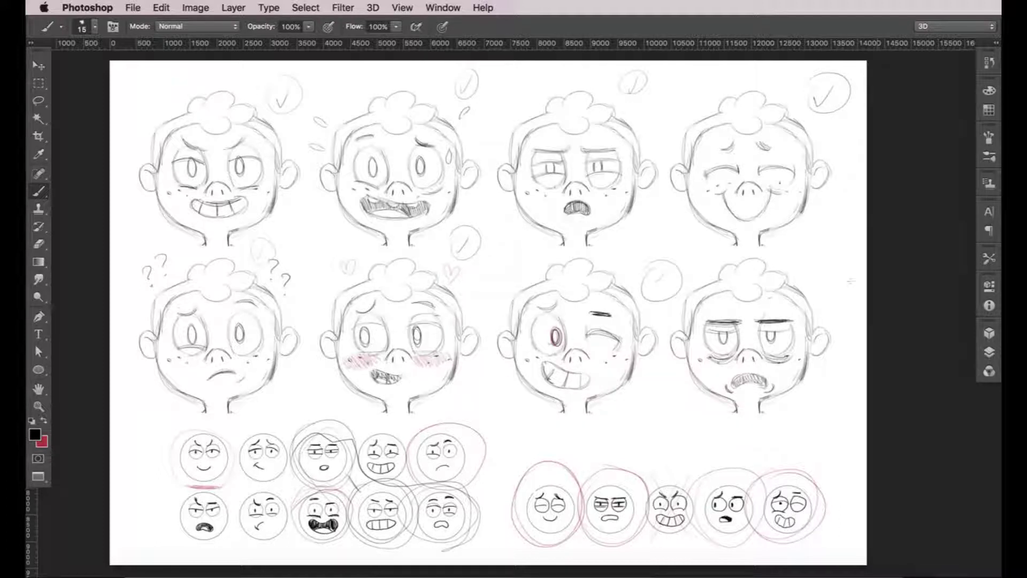